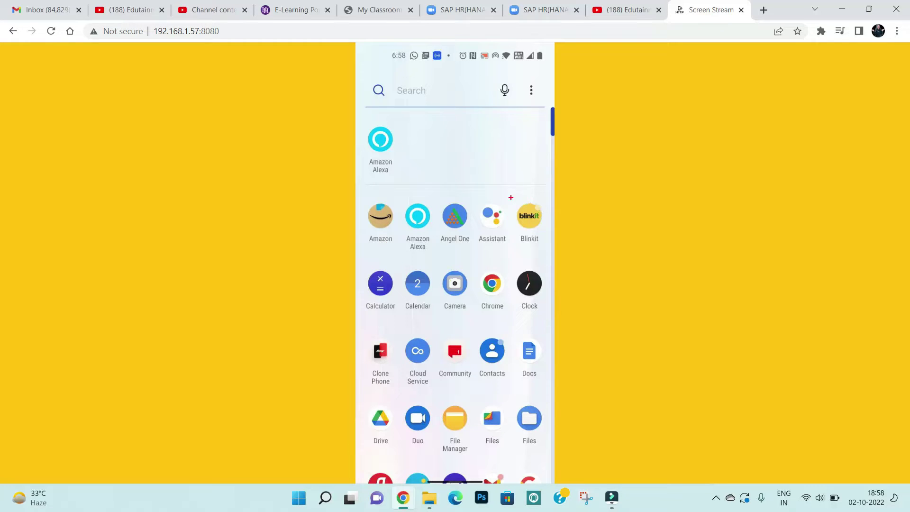
Highlight the Blinkit and Settings apps on the home screen for viewers
drag(513, 197, 549, 249)
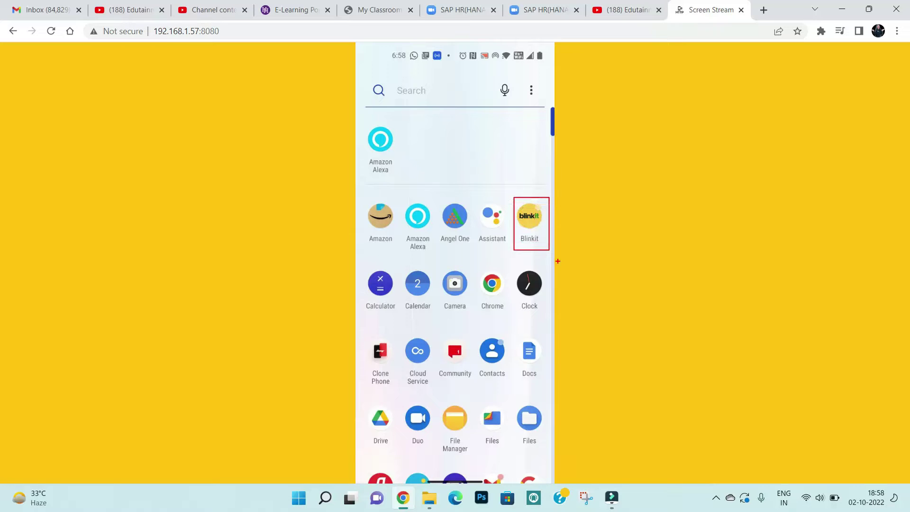
key(Escape)
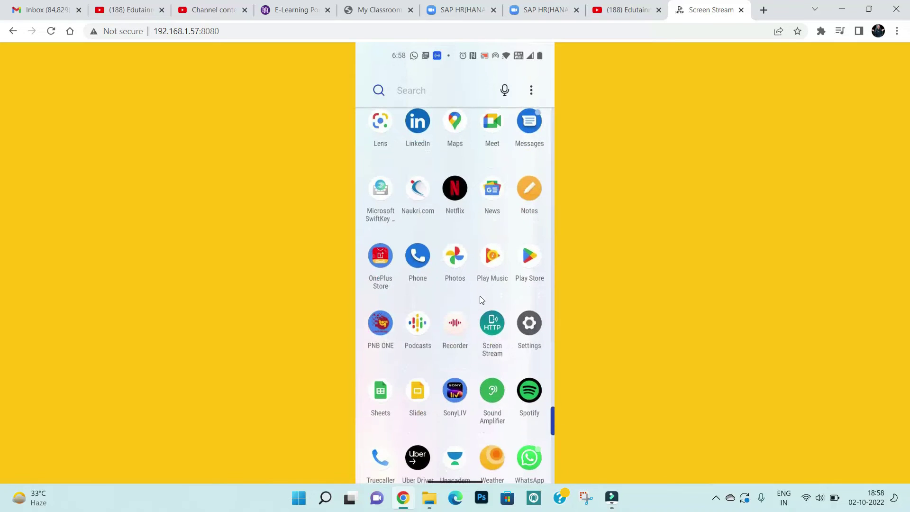
key(ctrl+2)
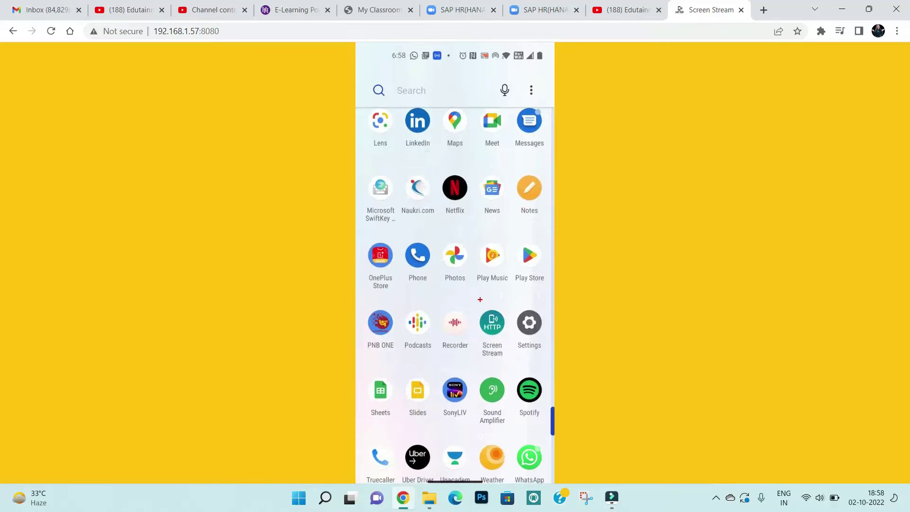
drag(510, 304, 552, 365)
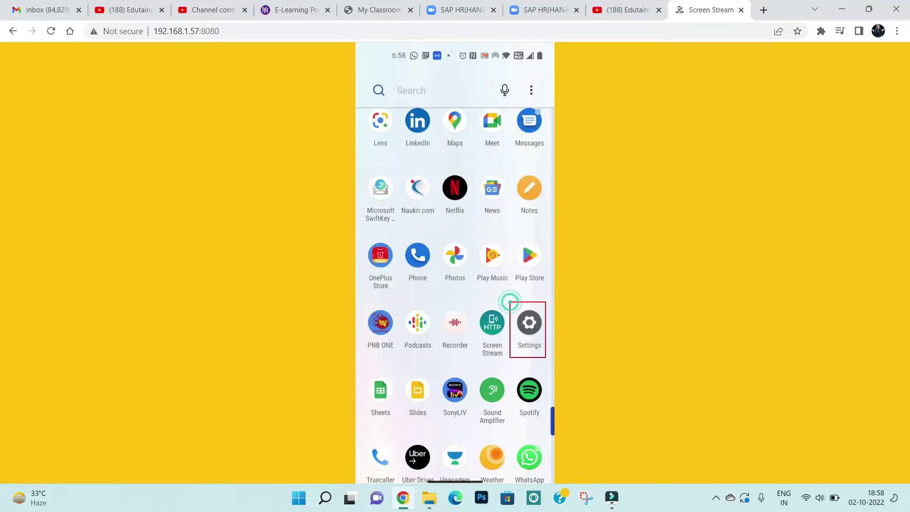
key(Escape)
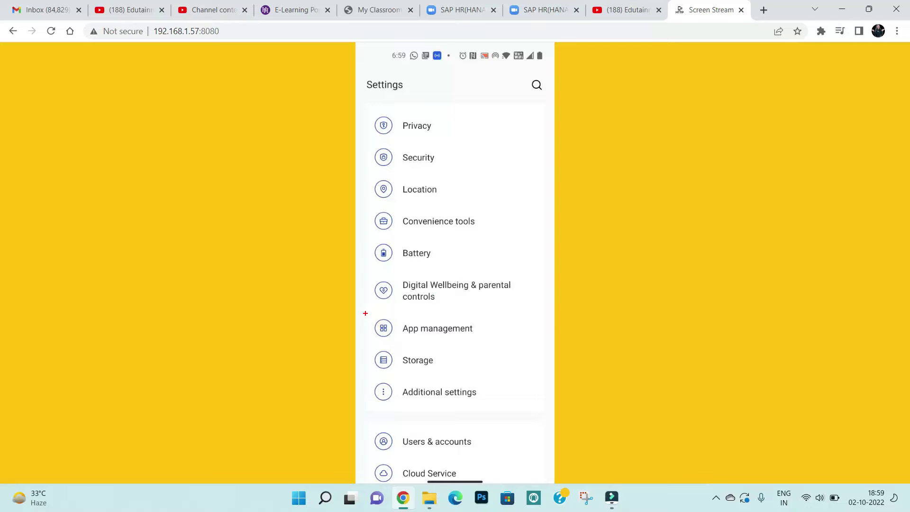
Highlight the App management setting and the full App list option for viewers
drag(364, 313, 549, 345)
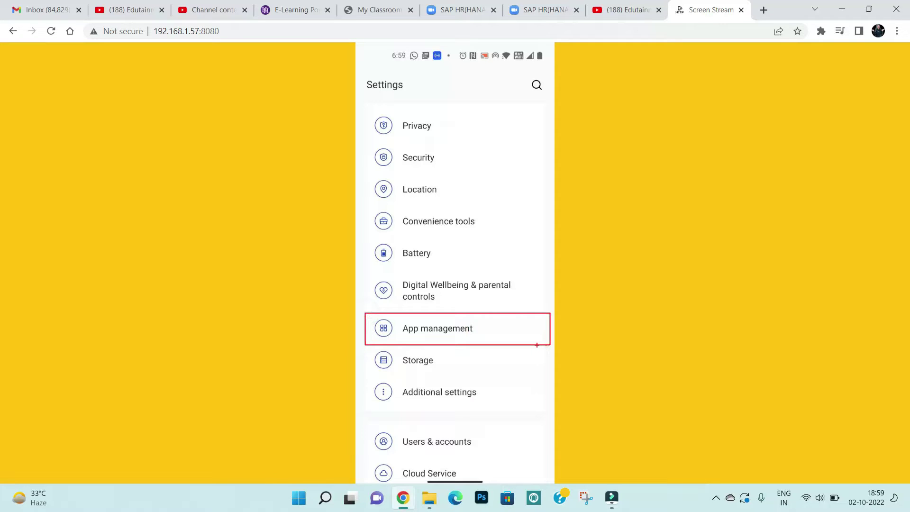
key(Escape)
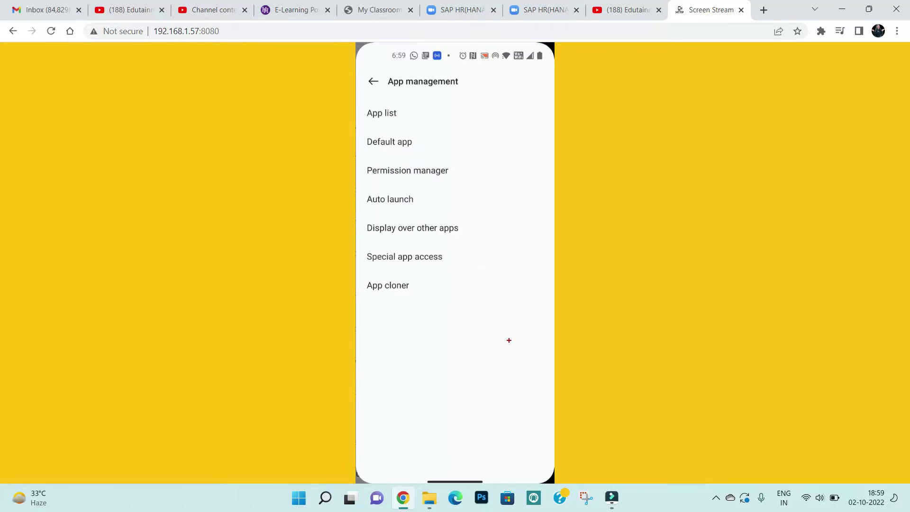
drag(363, 106, 536, 128)
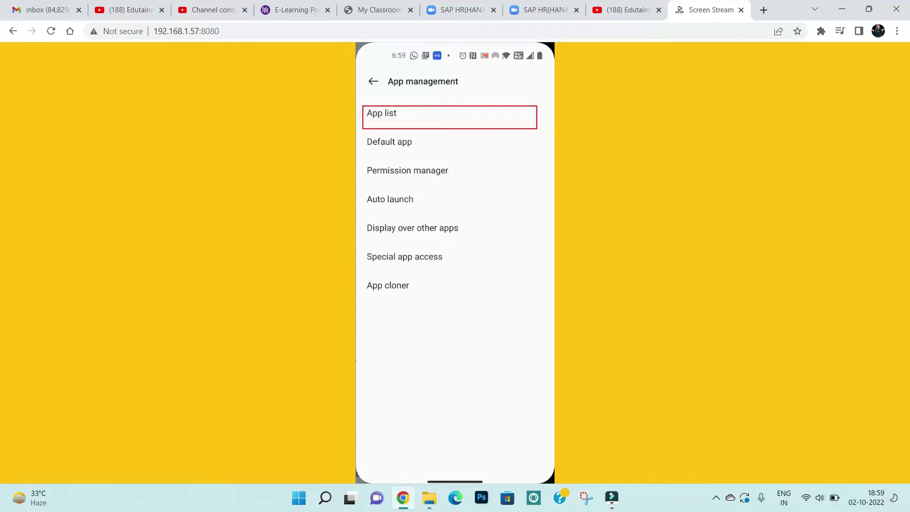
Highlight the Blinkit entry in the installed-app list for viewers
key(Escape)
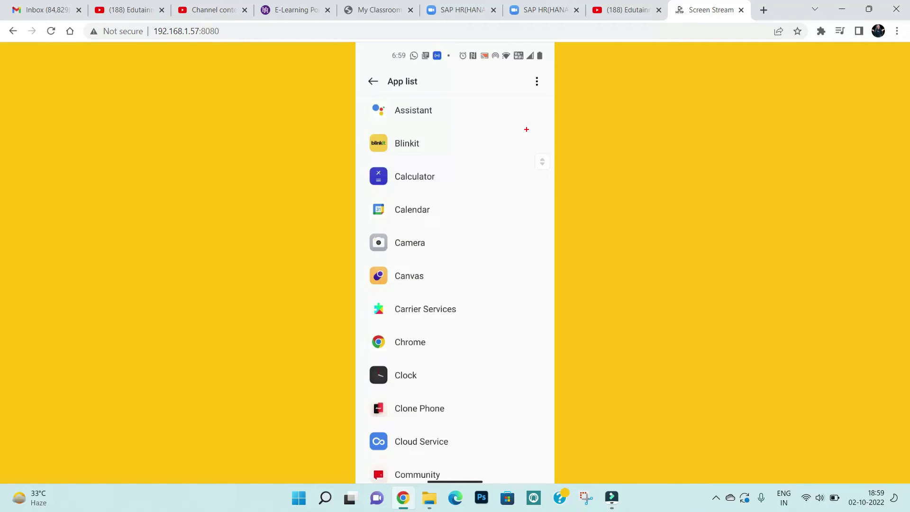
drag(362, 124, 546, 161)
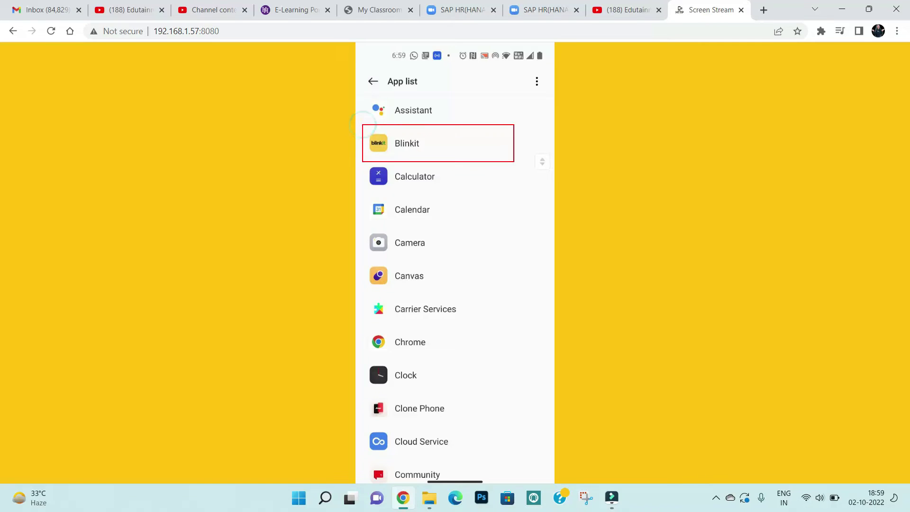
key(Escape)
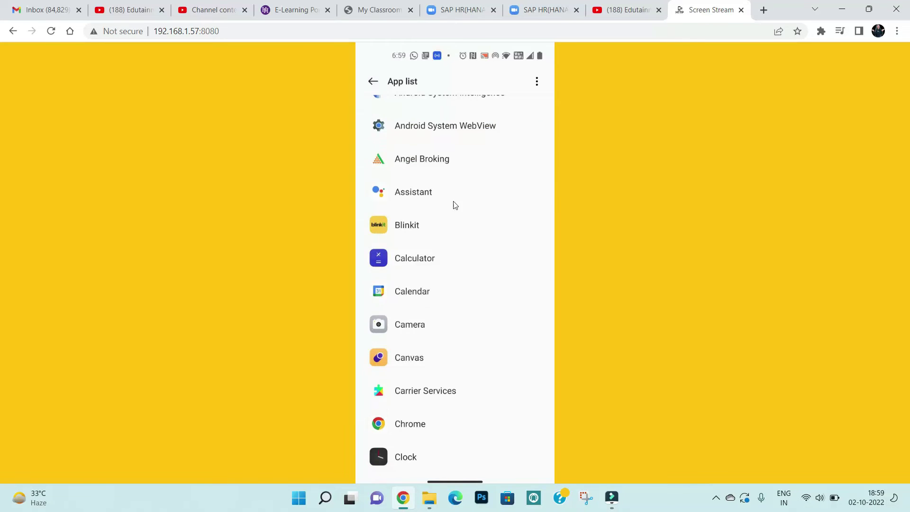
Reach Blinkit's App info page and highlight its Storage usage entry for viewers
click(426, 238)
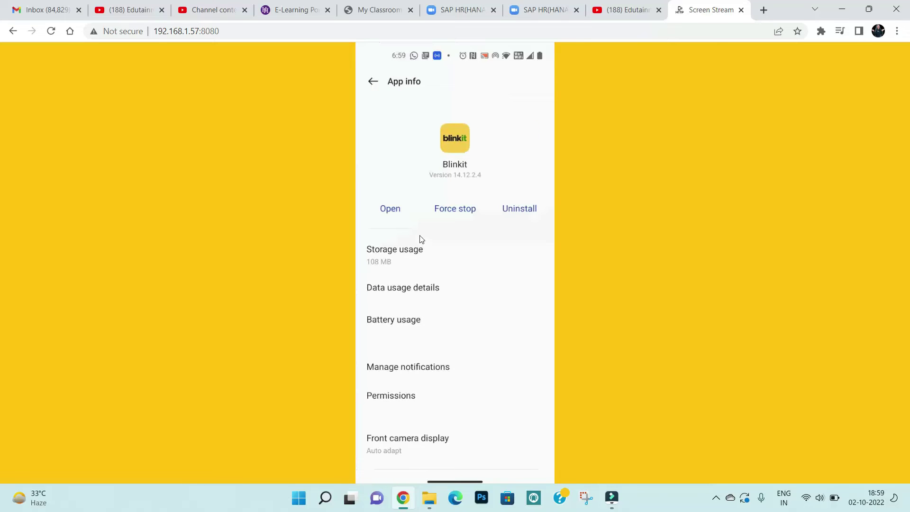
key(ctrl+2)
drag(359, 238, 552, 270)
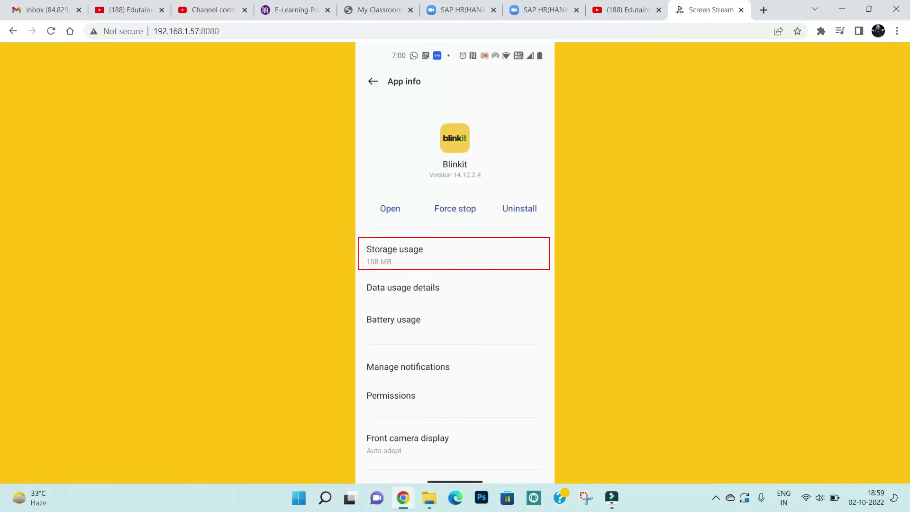
key(Escape)
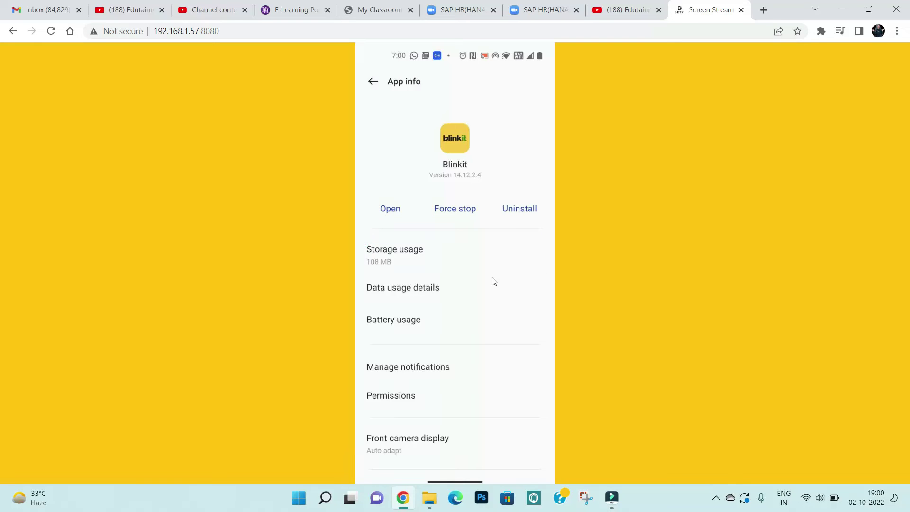
Show Blinkit's 20.2 MB cache in Storage usage and clear it down to 0 B
click(468, 271)
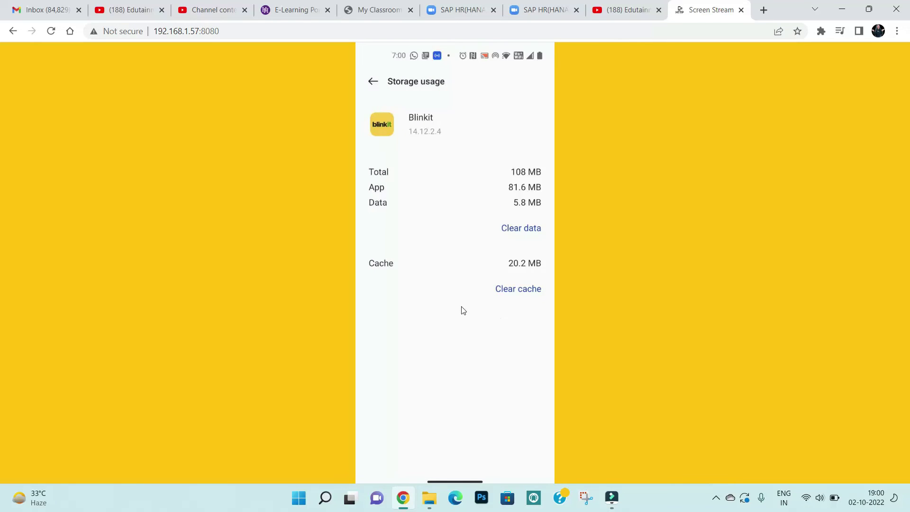
key(ctrl+2)
drag(361, 252, 550, 302)
click(499, 286)
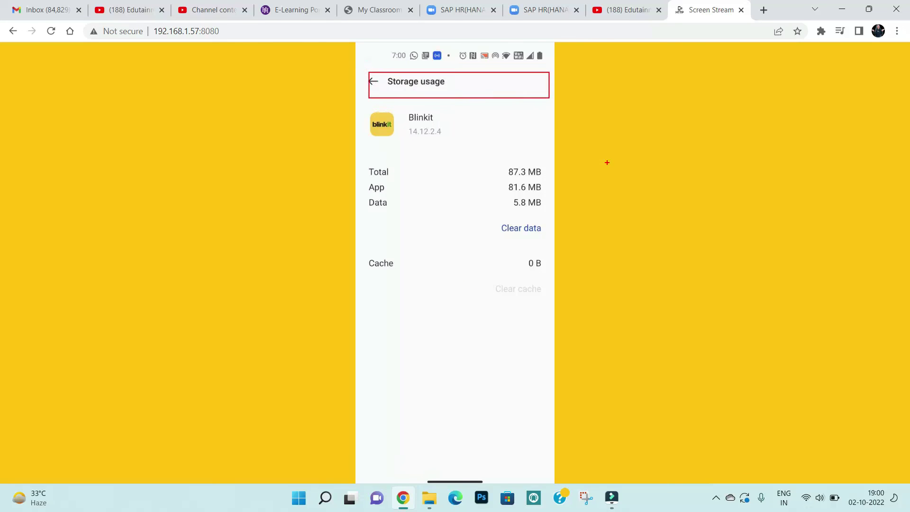
key(Escape)
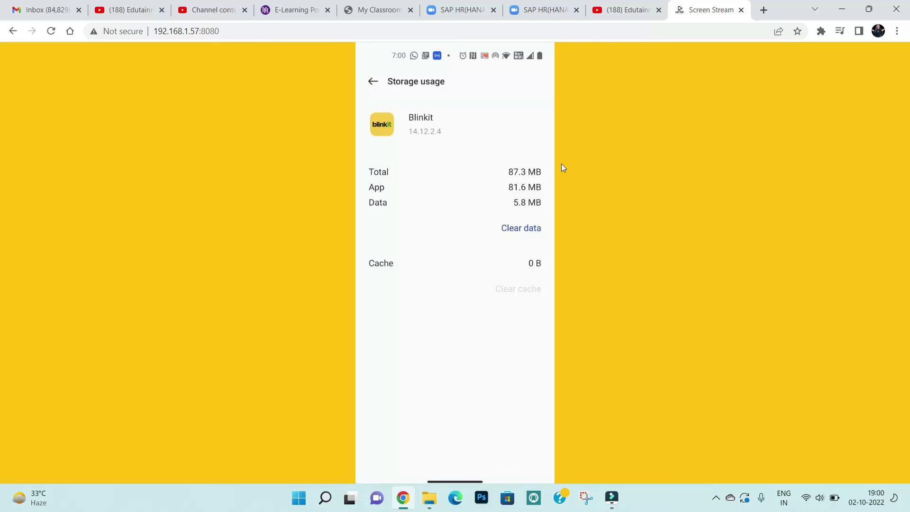